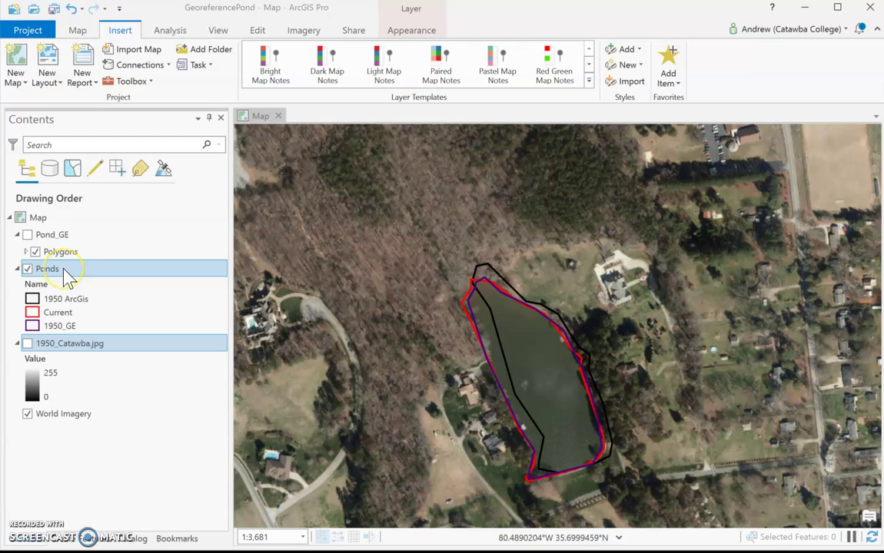
Step: Examine the Ponds layer's 1950 ArcGis, Current and 1950_GE outlines against the pond on the map
left_click(68, 298)
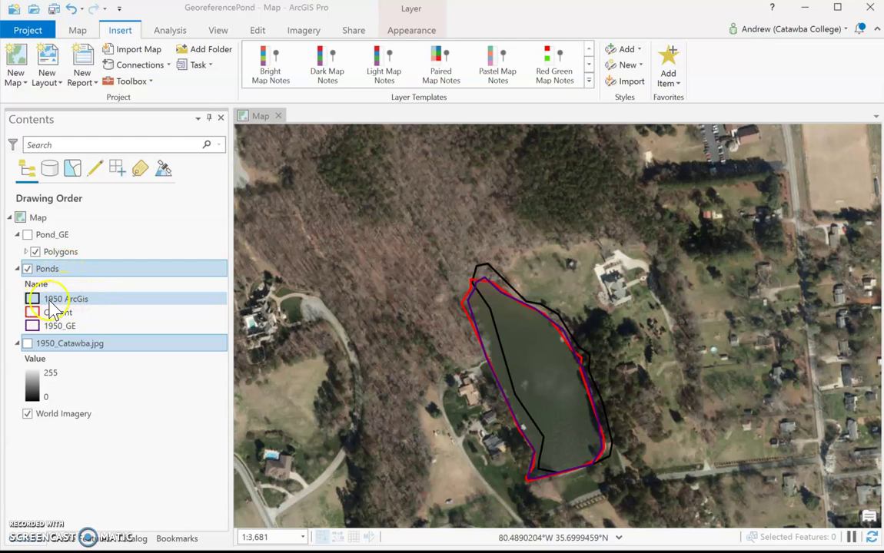
left_click(80, 312)
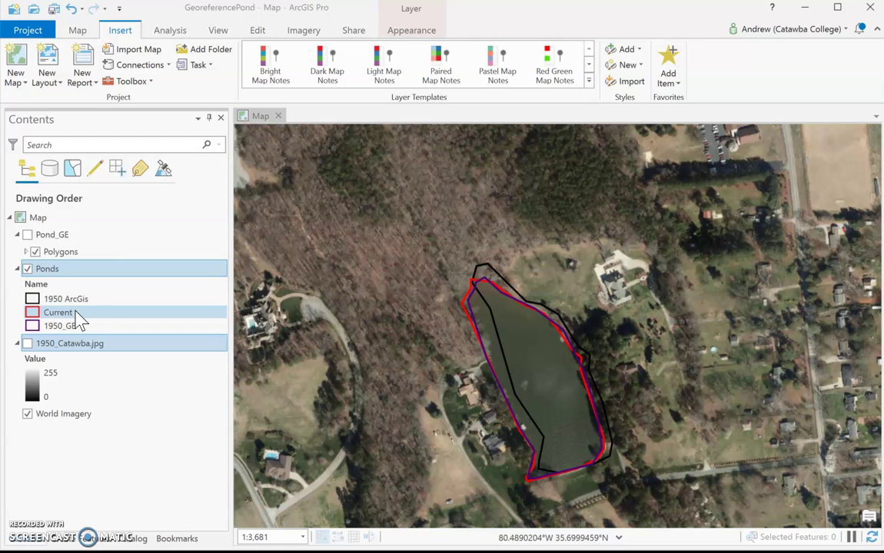
left_click(86, 327)
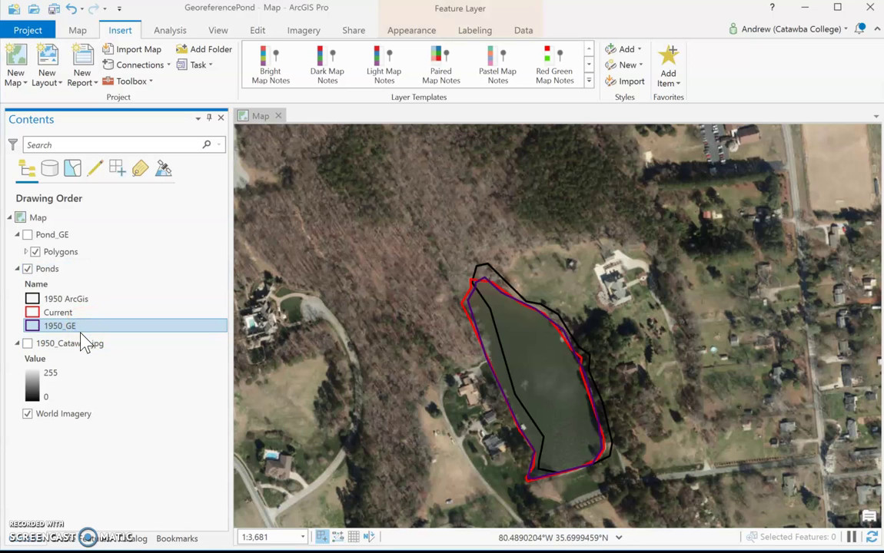
left_click(86, 300)
left_click(81, 299)
left_click(83, 313, "ctrl")
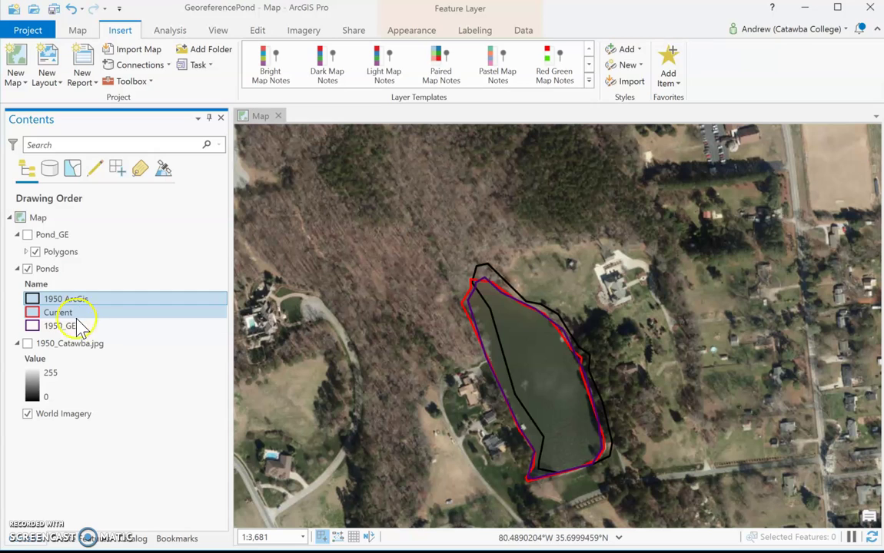
left_click(77, 325)
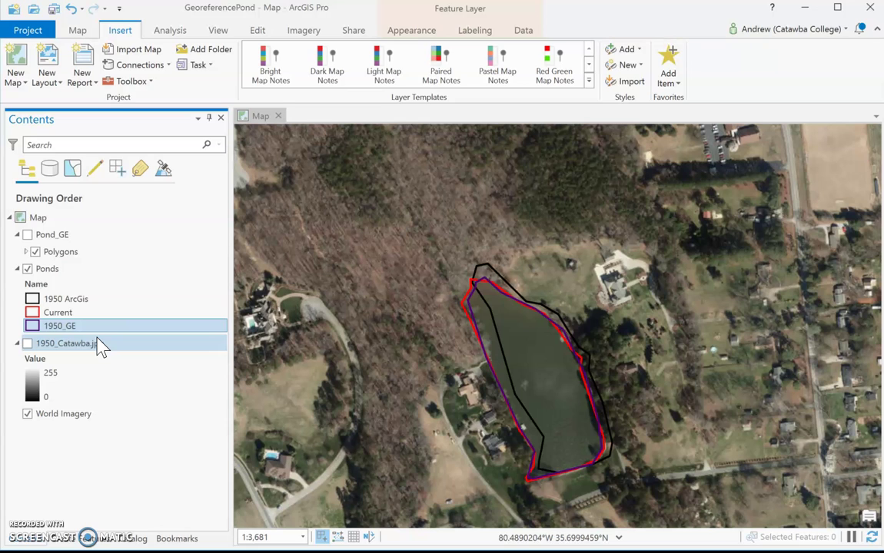
left_click(73, 271)
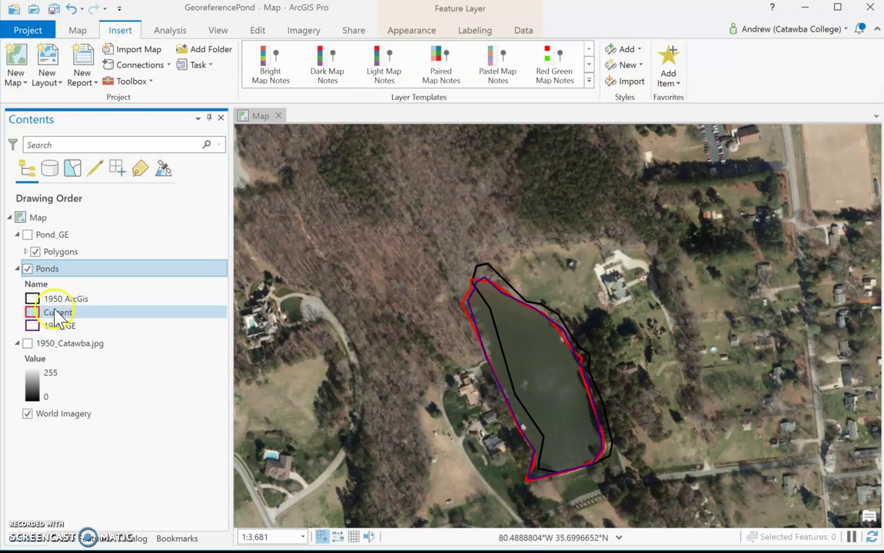
right_click(33, 300)
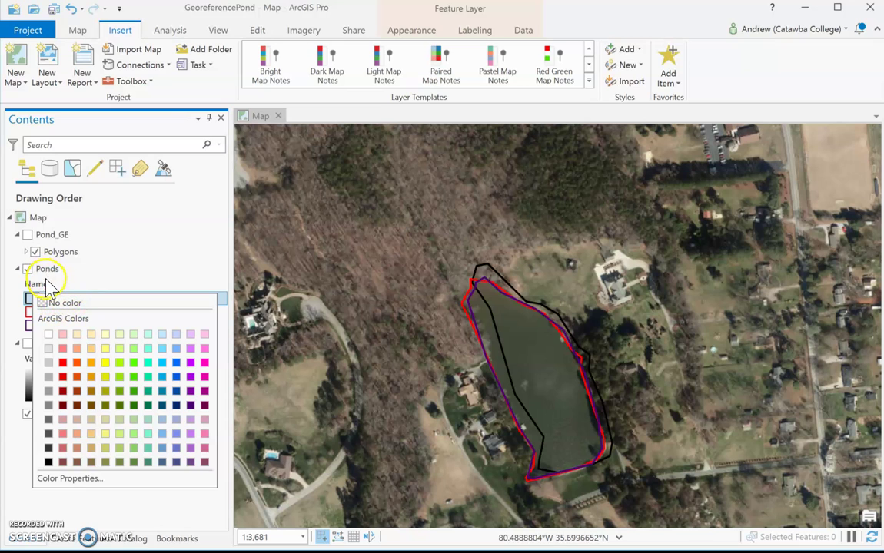
left_click(46, 282)
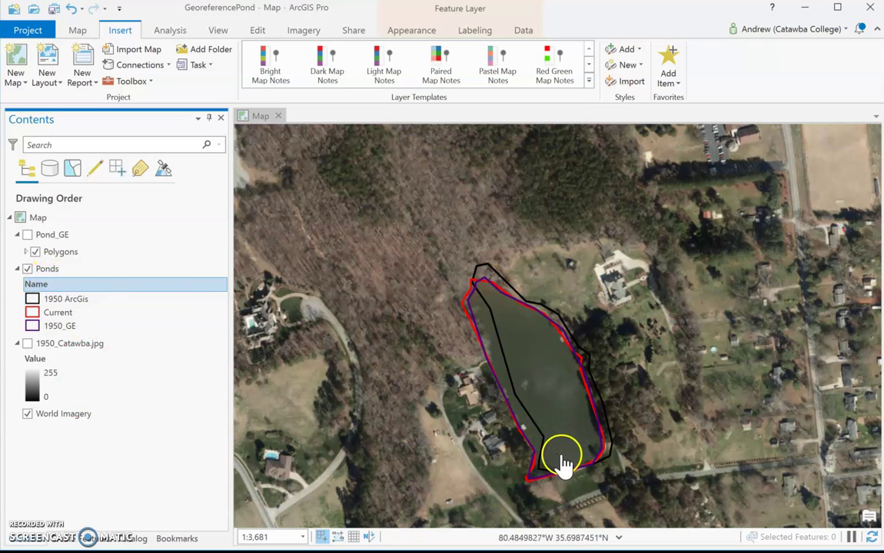
left_click(498, 304)
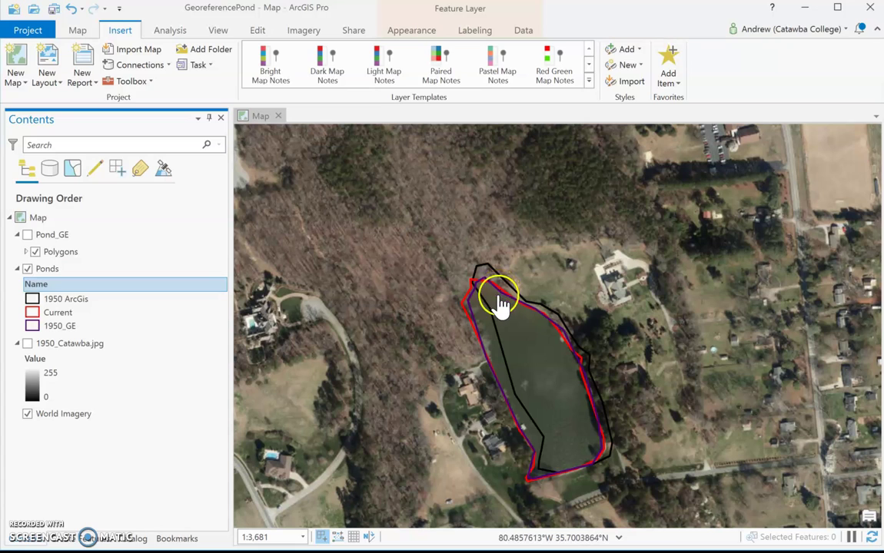
left_click(183, 327)
left_click(173, 313)
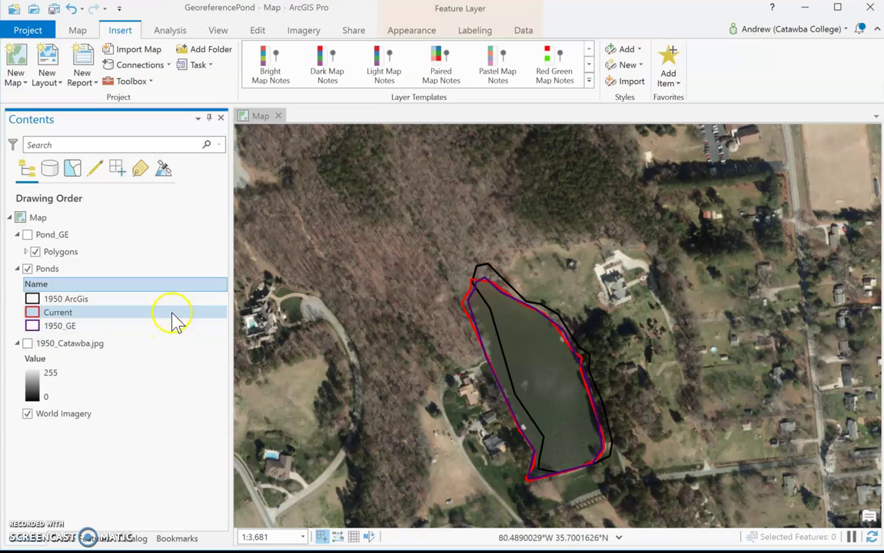
left_click(198, 324)
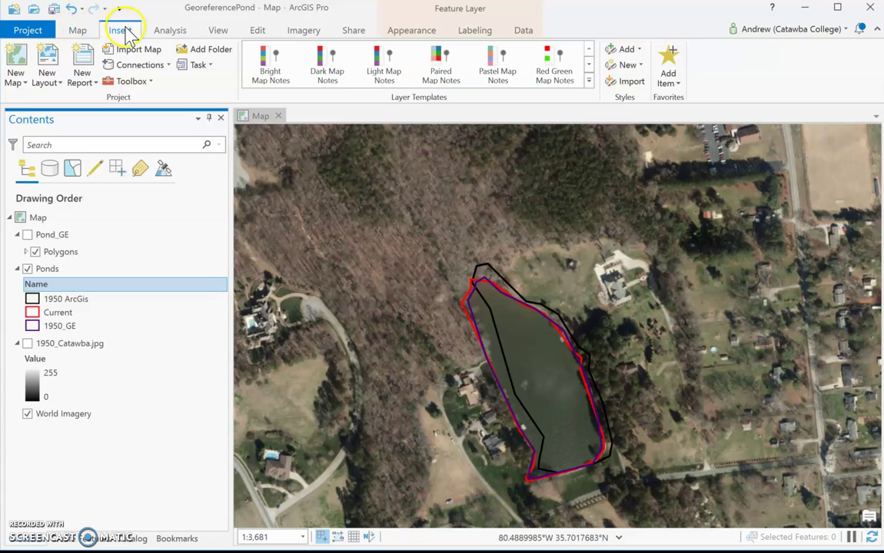
Step: Insert a new map and copy the Ponds and 1950_Catawba.jpg layers into it from the original map
left_click(16, 73)
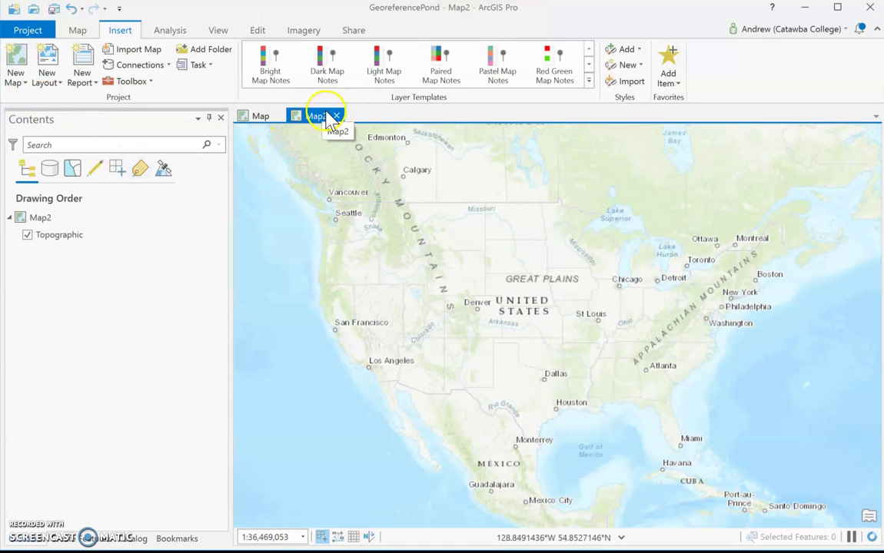
left_click(257, 119)
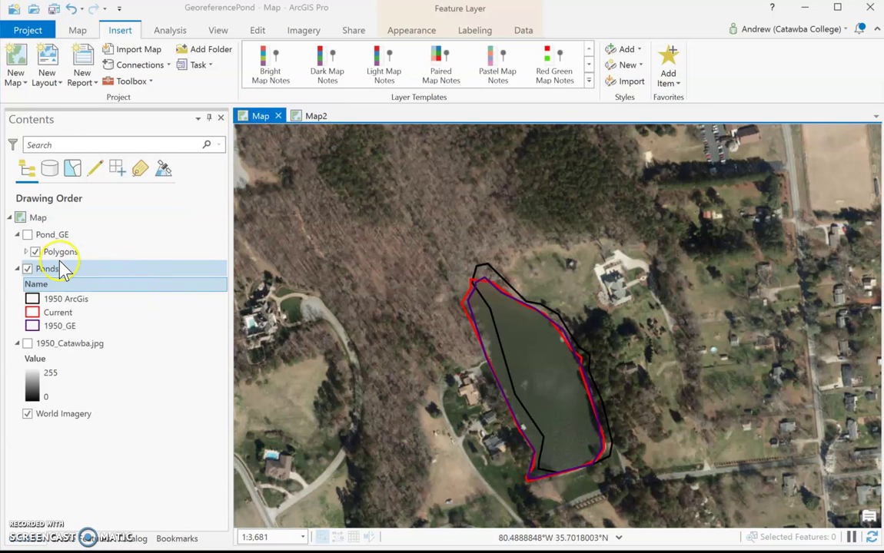
left_click(64, 269)
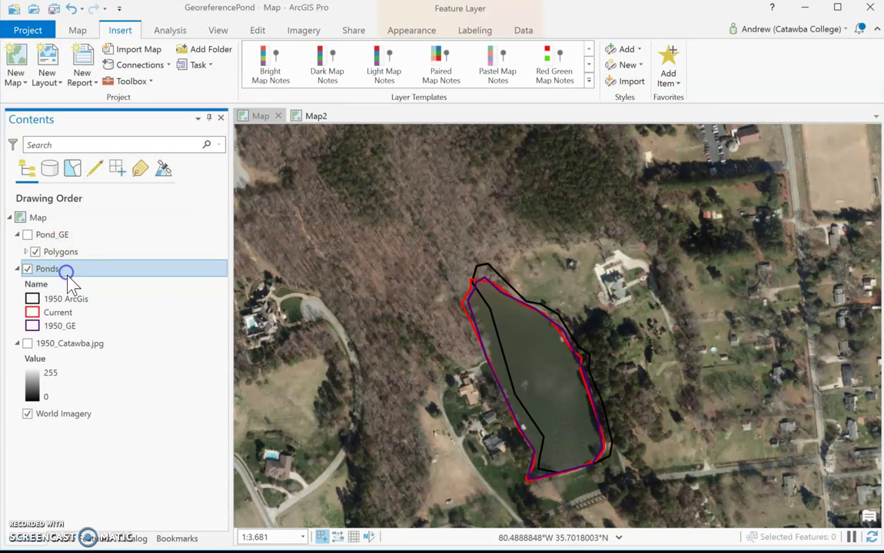
left_click(83, 344, "ctrl")
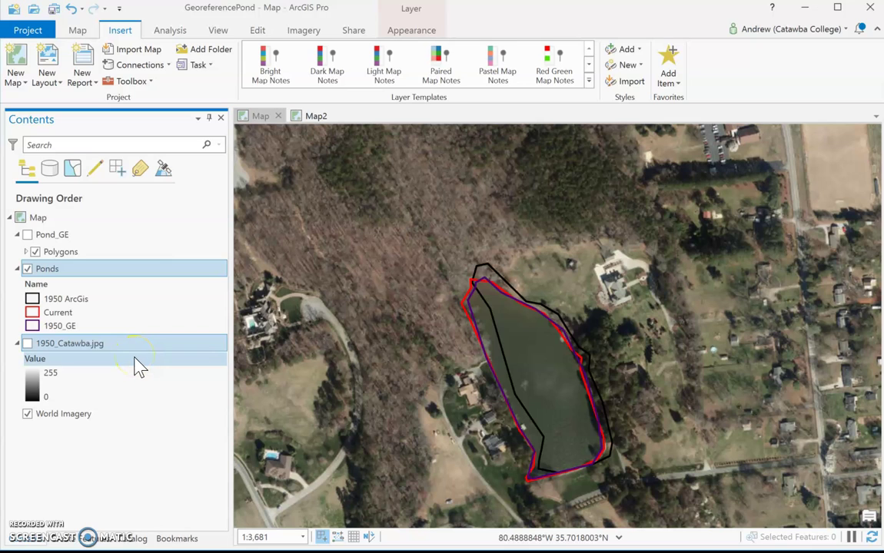
left_click(311, 117)
right_click(65, 219)
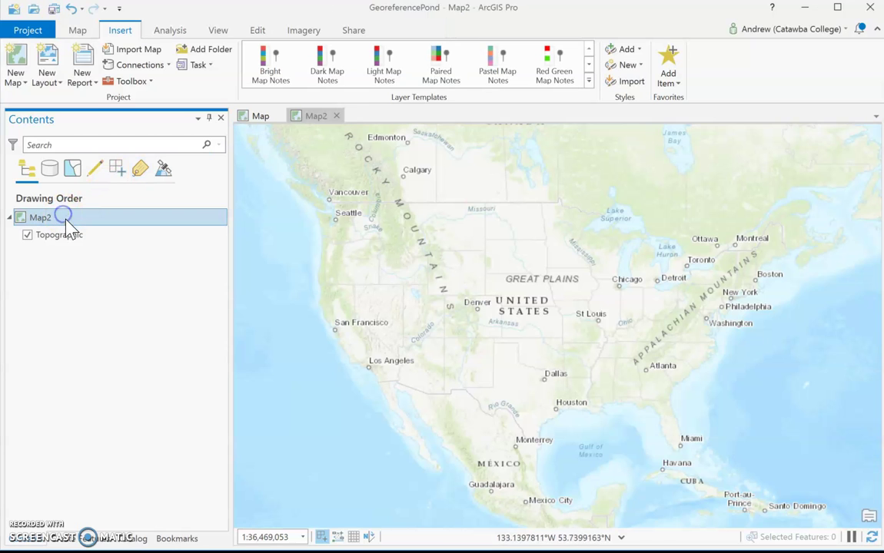
left_click(106, 245)
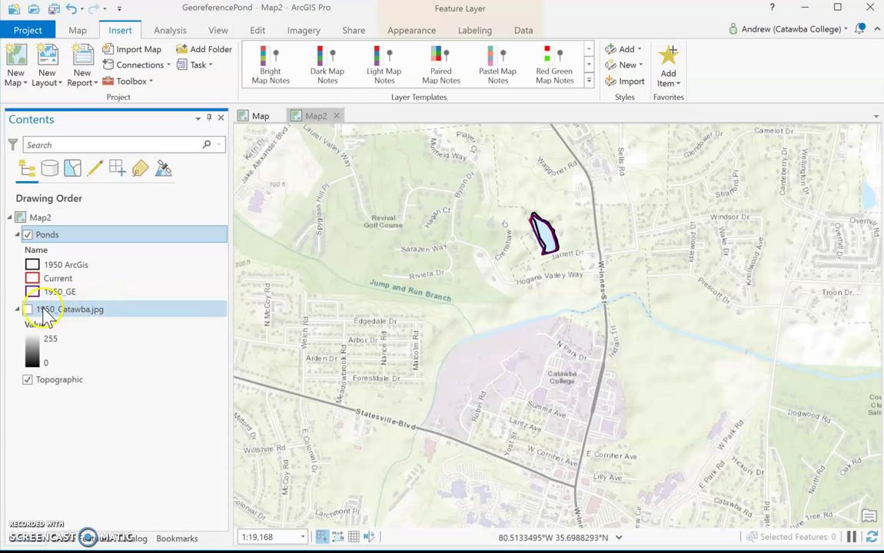
Step: Show the 1950_Catawba.jpg layer in Map2 and change the map's basemap to World Imagery
left_click(28, 311)
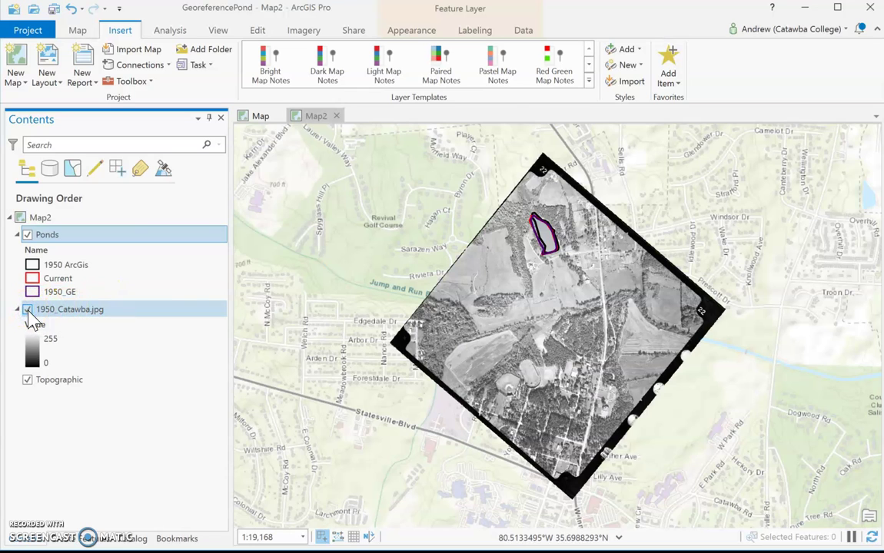
left_click(79, 31)
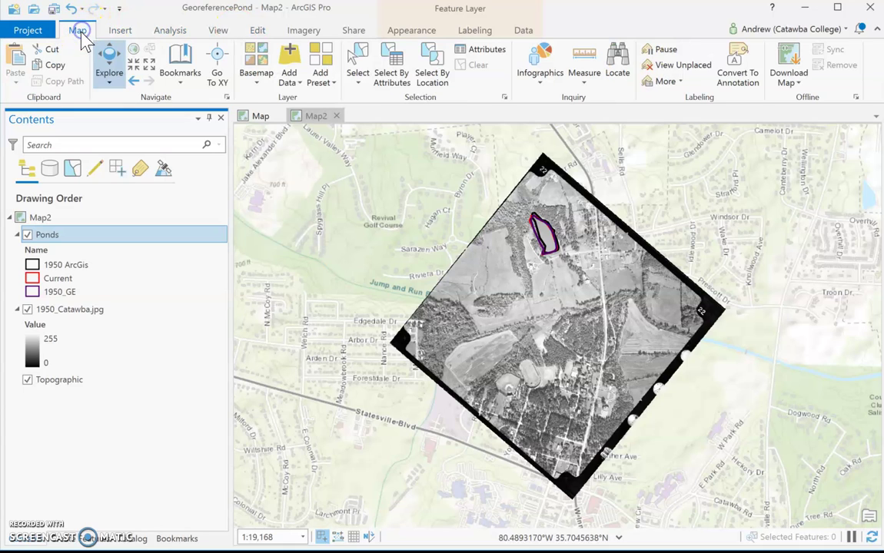
left_click(258, 85)
left_click(276, 135)
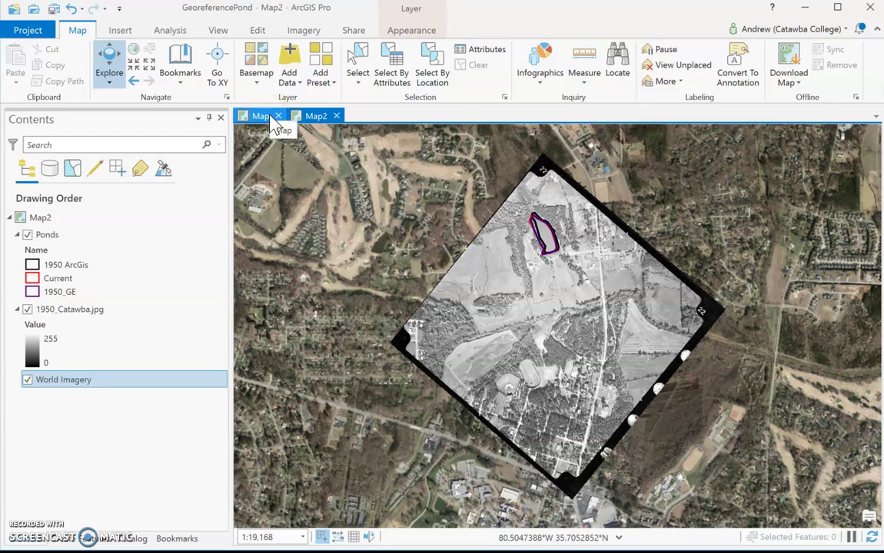
Step: Create a new layout with the ANSI Landscape Letter page size (8.5 × 11 in)
left_click(120, 31)
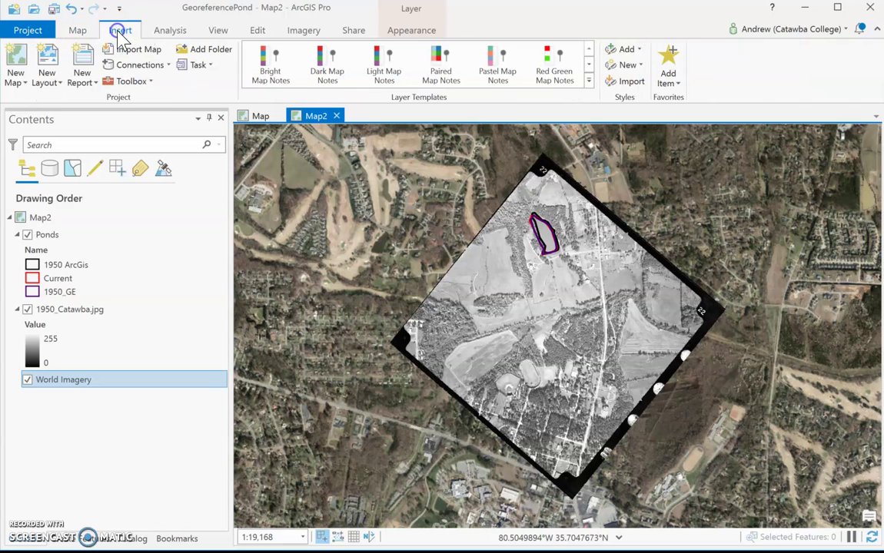
left_click(48, 67)
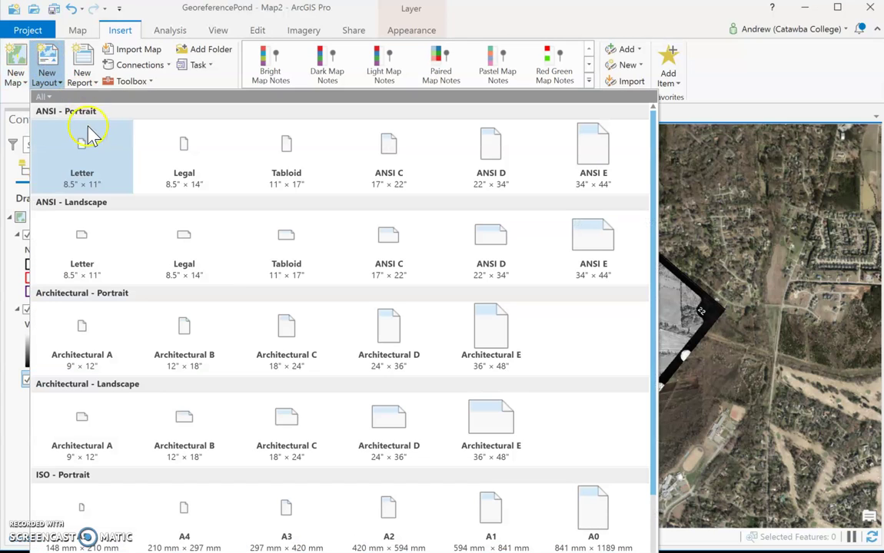
left_click(81, 261)
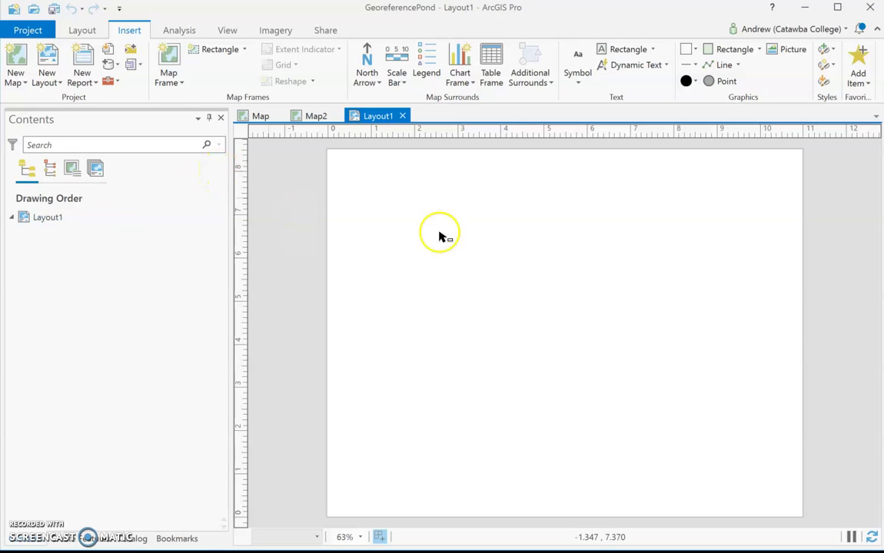
Step: Add both horizontal and vertical guides to the layout, offset from the page edges with a margin of about 0.25 in
right_click(409, 135)
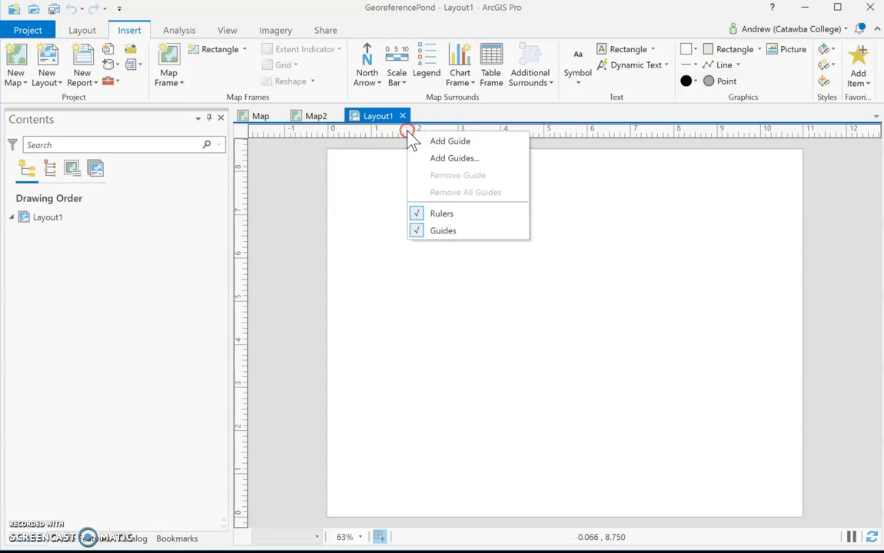
left_click(450, 158)
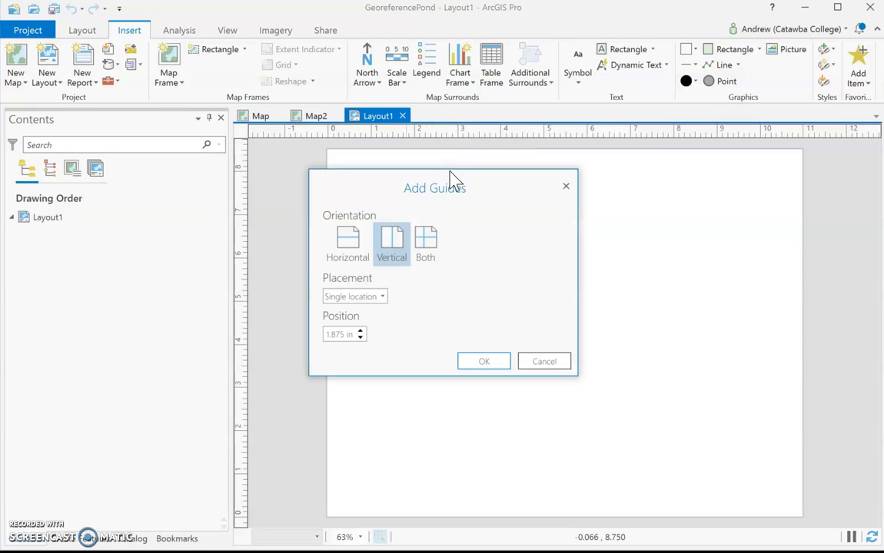
left_click(372, 248)
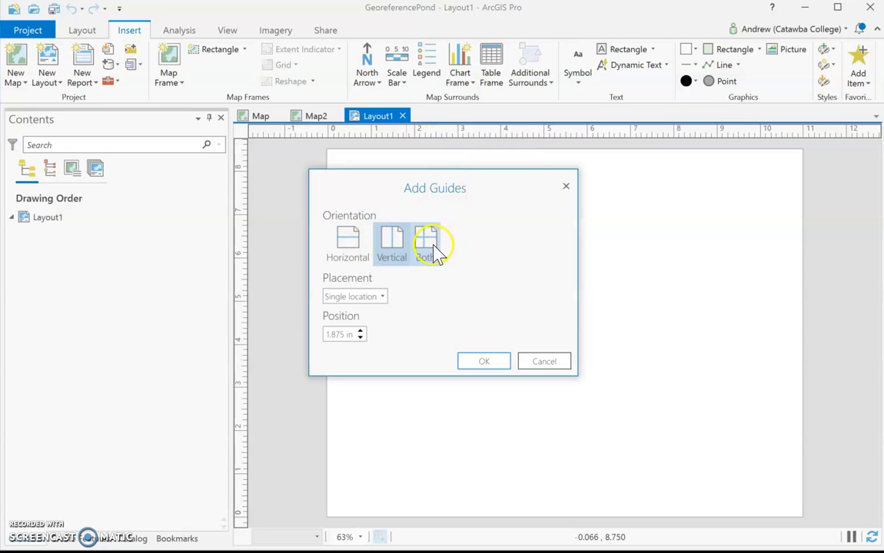
left_click(428, 244)
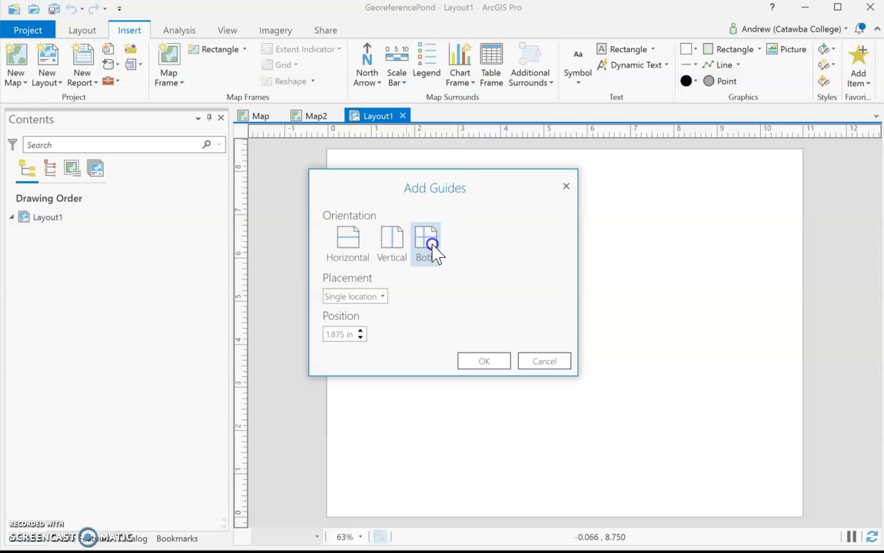
left_click(382, 297)
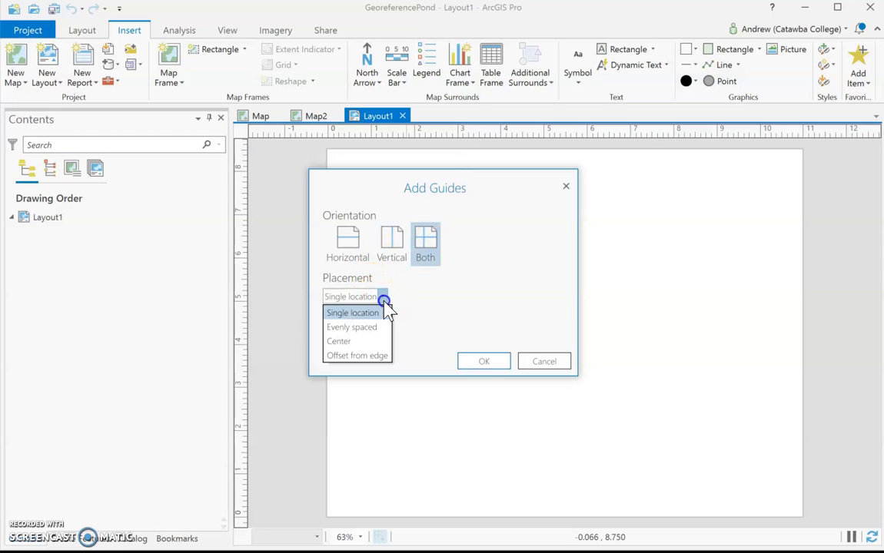
left_click(369, 356)
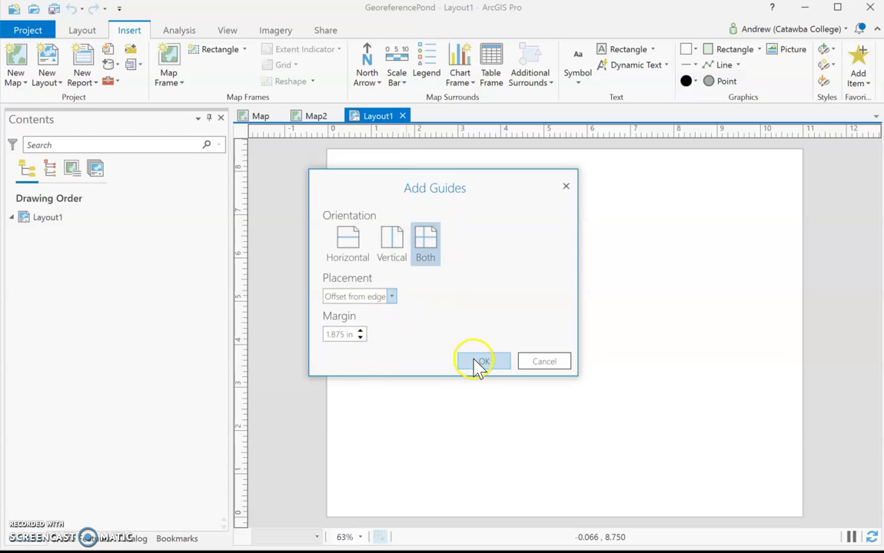
left_click(359, 337)
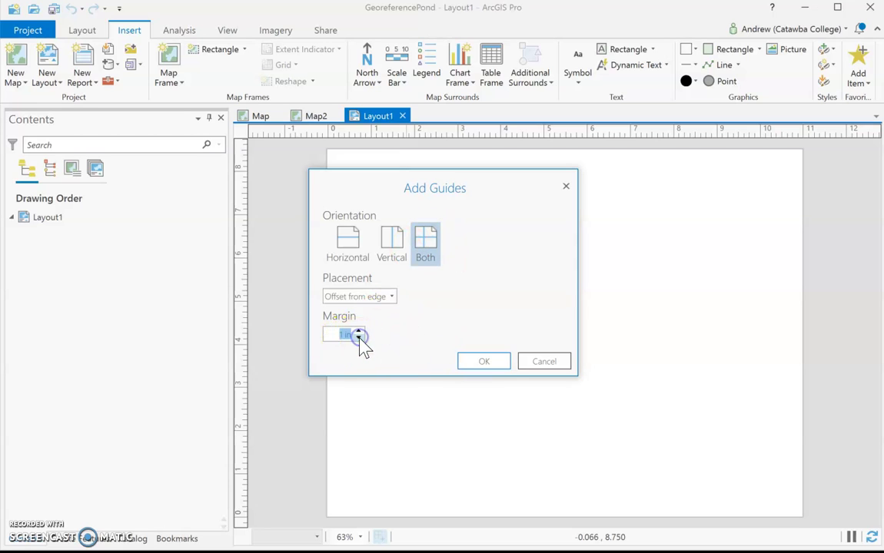
left_click(358, 337)
left_click(344, 335)
left_click(480, 363)
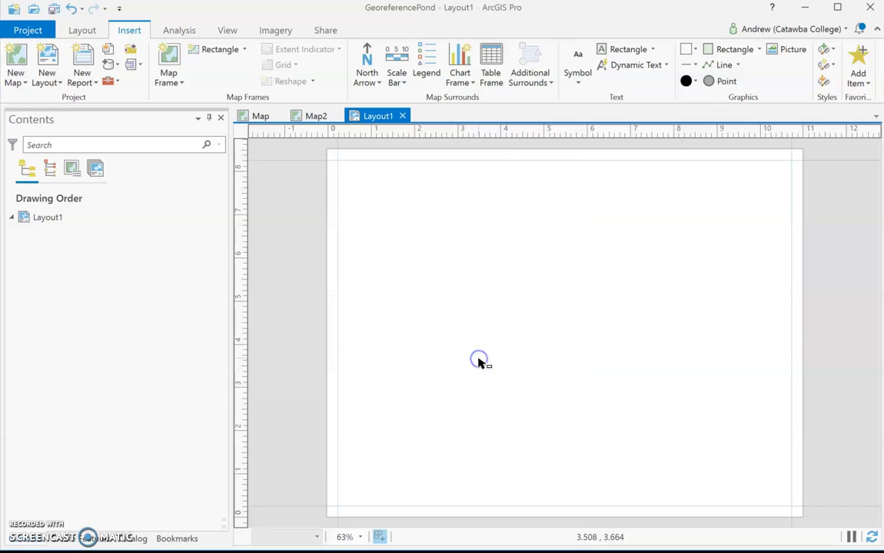
Step: Add two single vertical guides to the layout at about 5 in and 6 in on the horizontal ruler
right_click(545, 133)
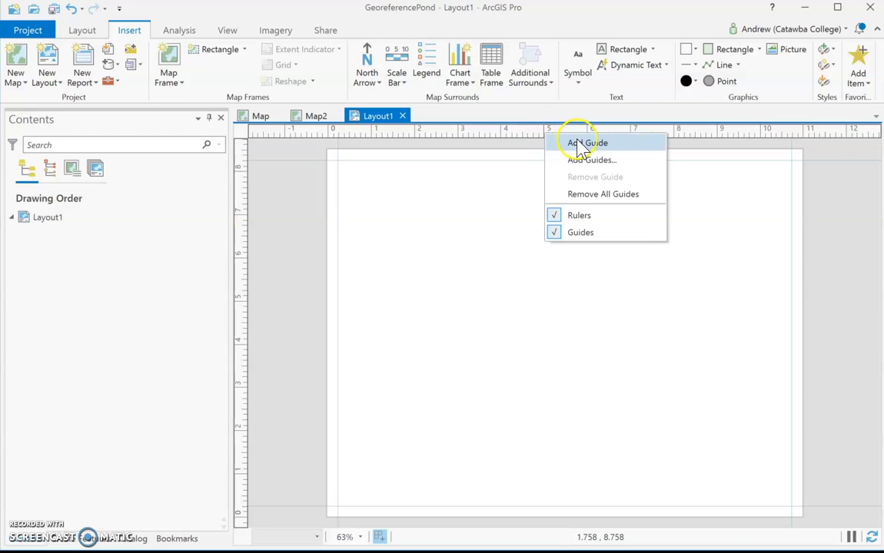
left_click(580, 145)
left_click(585, 138)
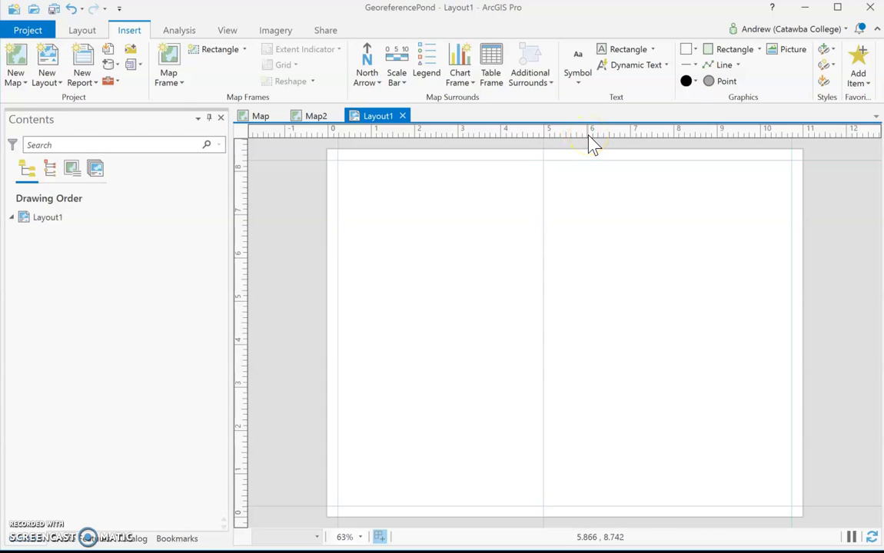
right_click(590, 138)
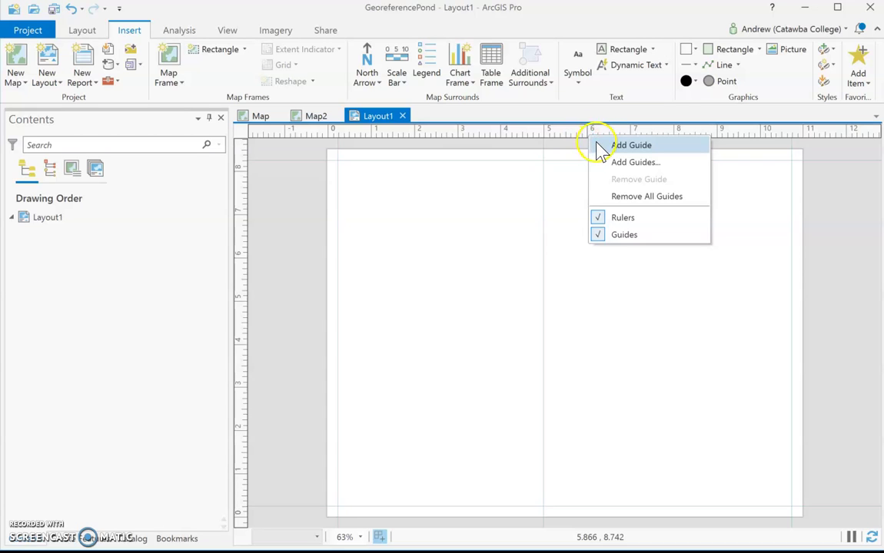
left_click(602, 145)
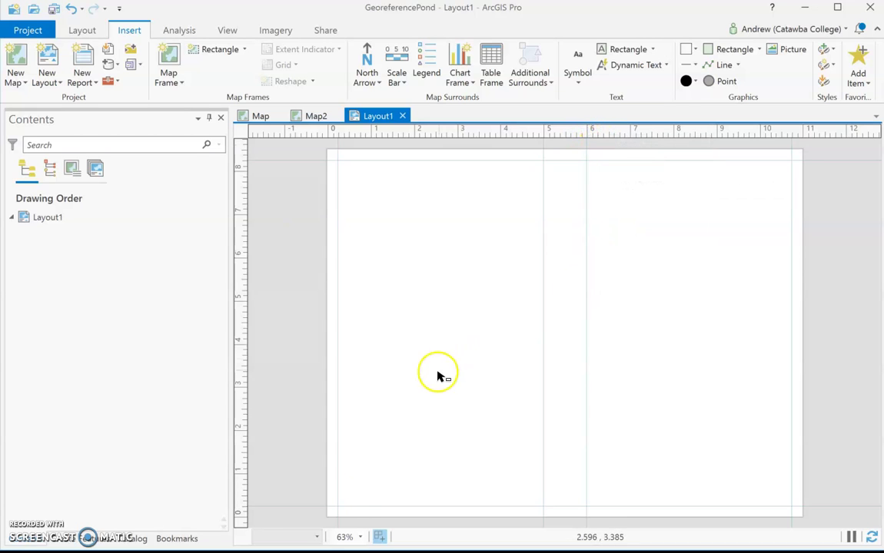
Step: Add a horizontal guide at about 2 in and insert a 1:3,681 Map frame, about 4.75 × 5 in, between the left-margin and 5 in guides
right_click(242, 434)
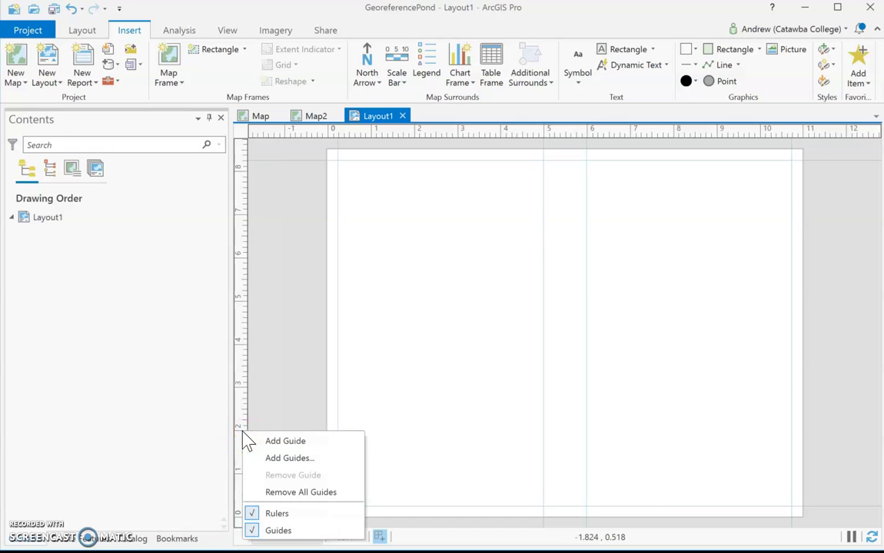
left_click(253, 443)
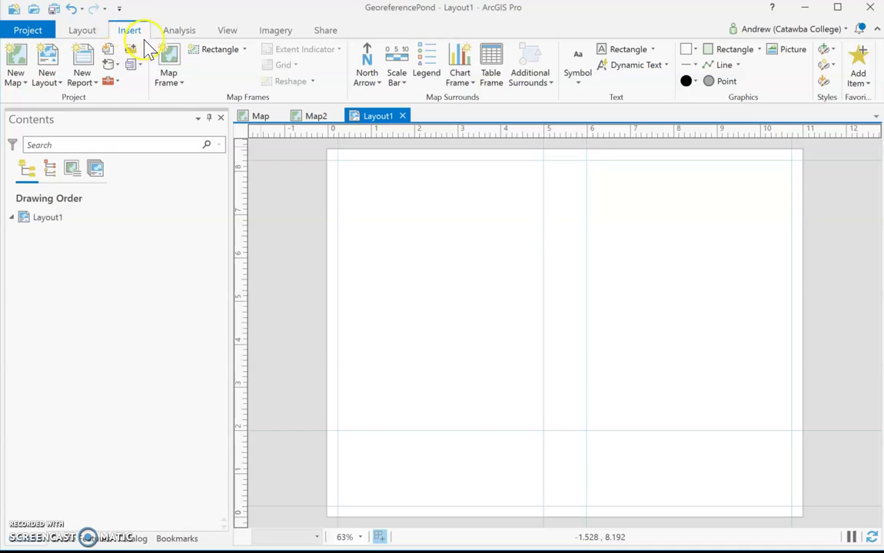
left_click(182, 83)
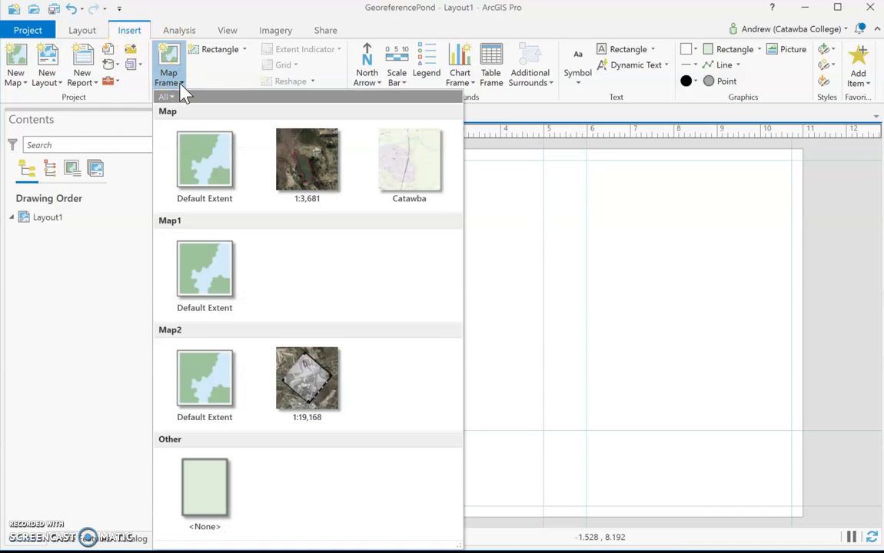
left_click(199, 173)
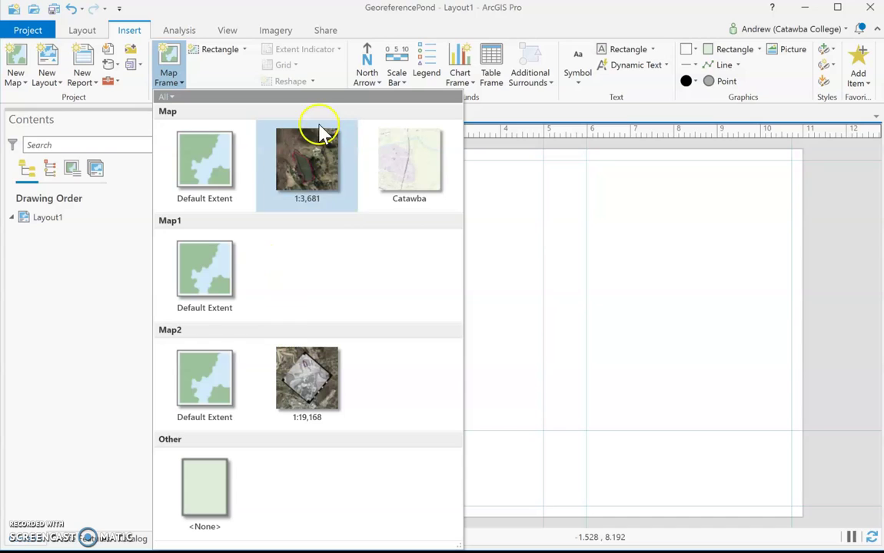
left_click(307, 176)
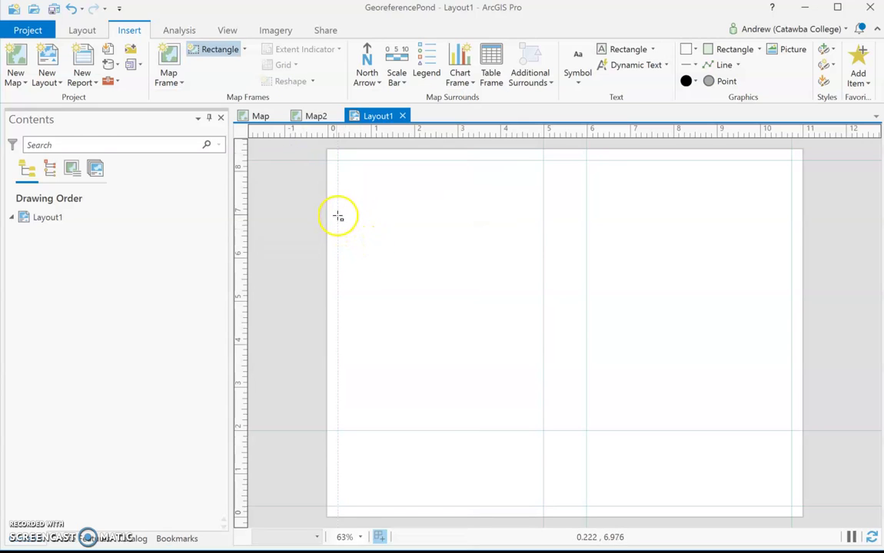
mouse_move(338, 217)
left_mouse_down()
mouse_move(375, 288)
mouse_move(488, 399)
mouse_move(546, 430)
left_mouse_up()
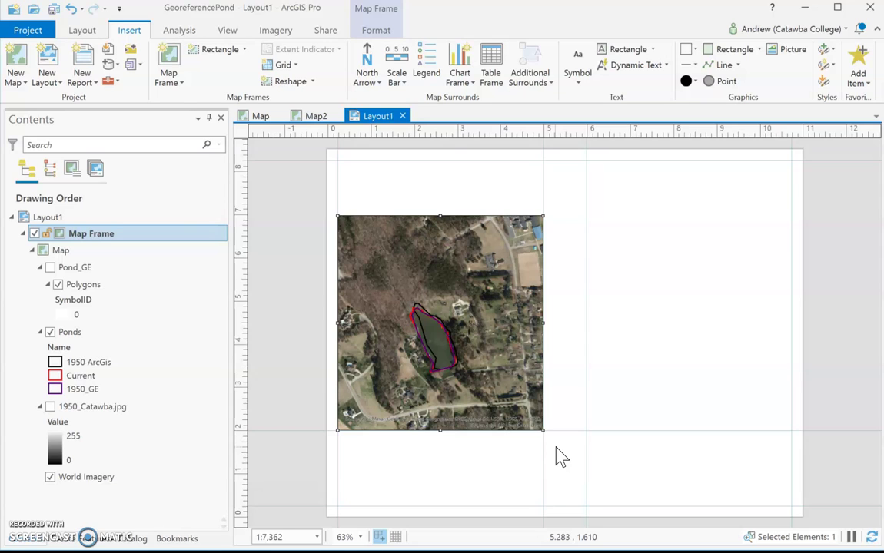
Step: Insert a Map2 frame with the 1:19,168 extent between the 6 in and right-margin guides, matching the first frame's height
left_click(260, 121)
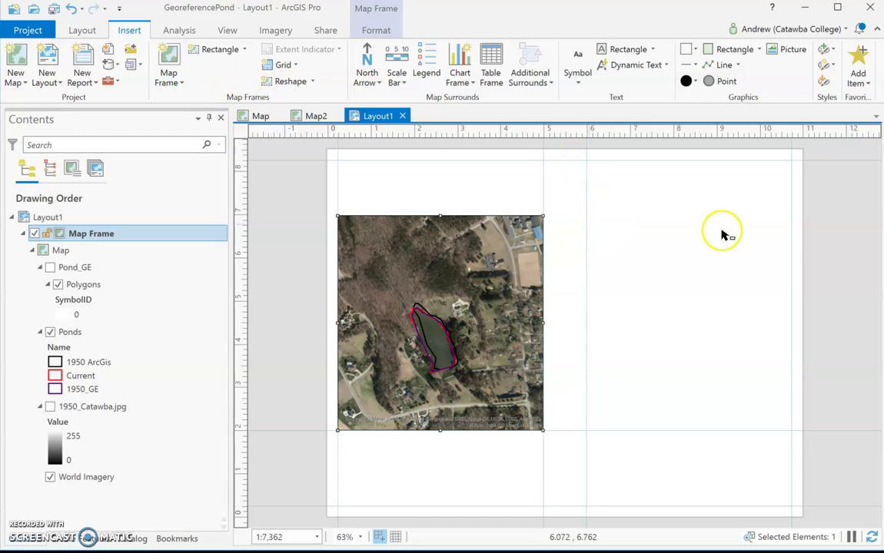
left_click(175, 88)
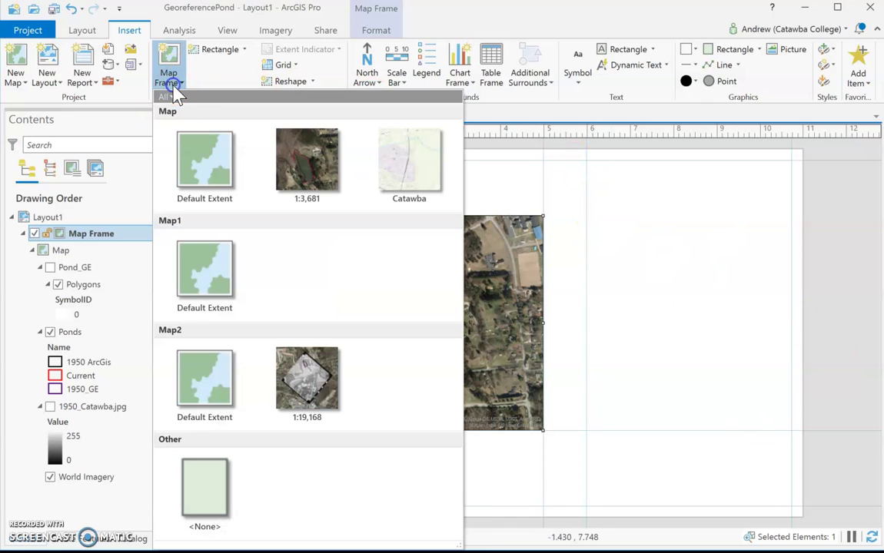
left_click(306, 380)
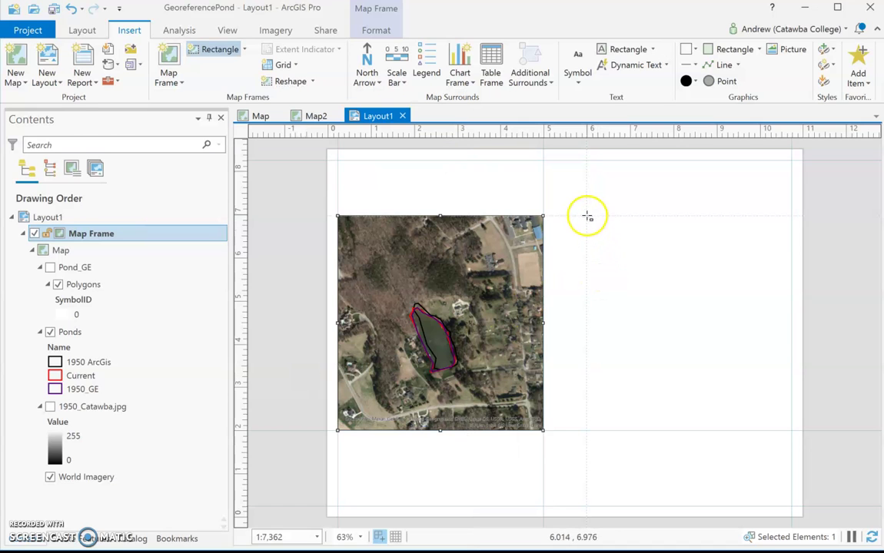
left_click_drag(586, 218, 793, 432)
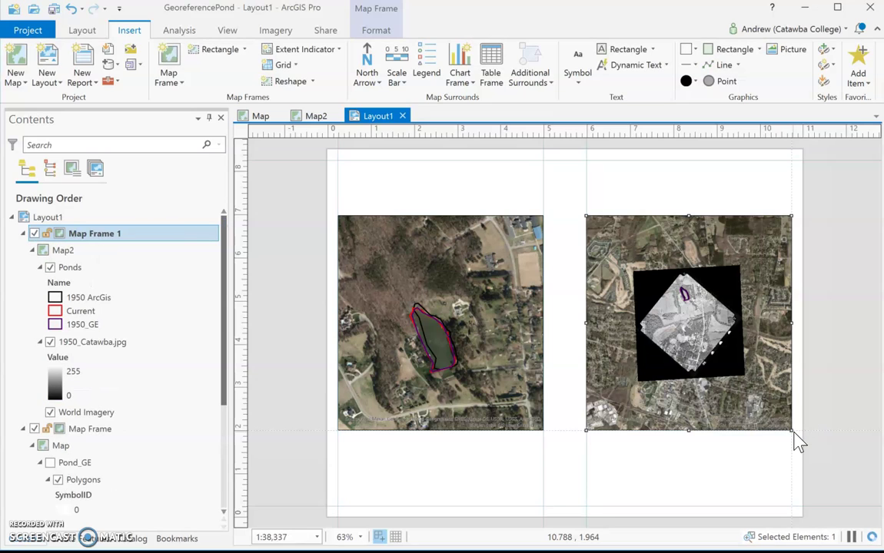
Step: Zoom the Map2 frame in by two fixed increments to a scale of 1:26,623
left_click(82, 32)
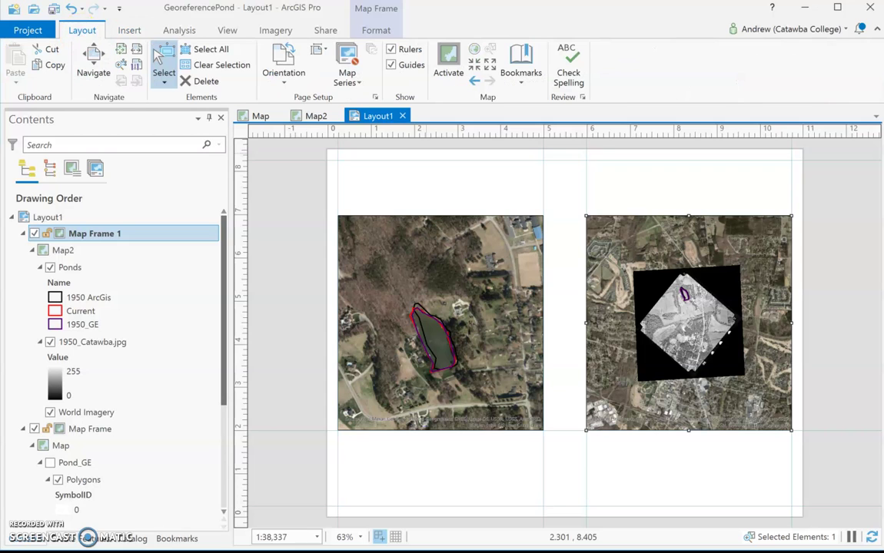
left_click(474, 66)
left_click(475, 66)
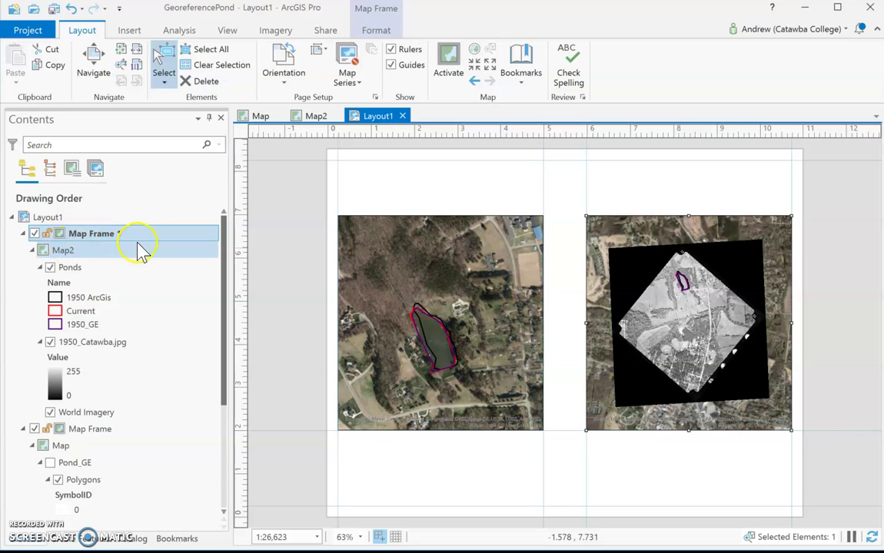
Step: Select the frame showing the current imagery and zoom it in by fixed increments to a scale of 1:4,261
left_click(121, 432)
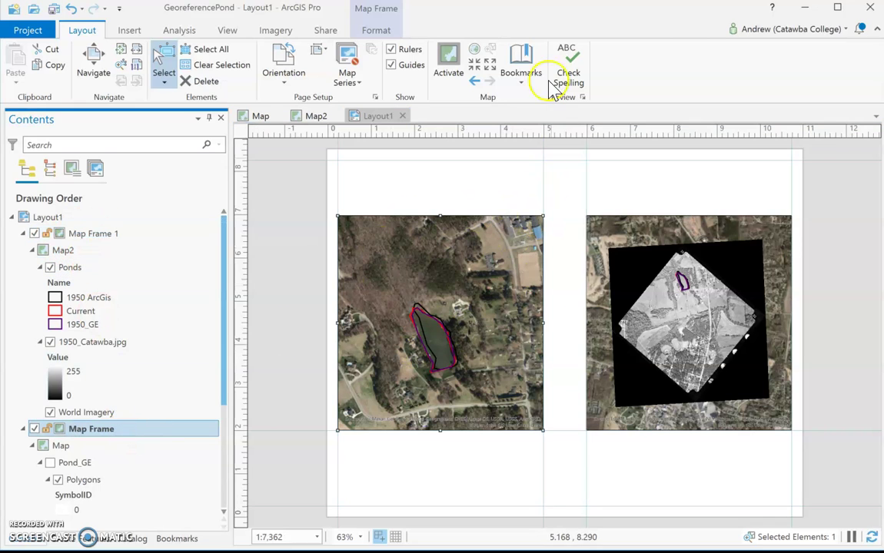
left_click(478, 65)
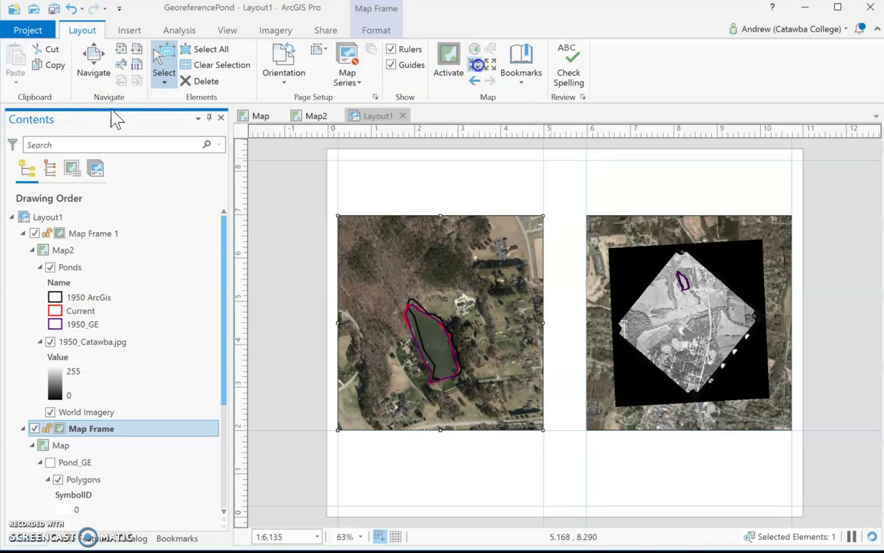
left_click(478, 65)
left_click(478, 66)
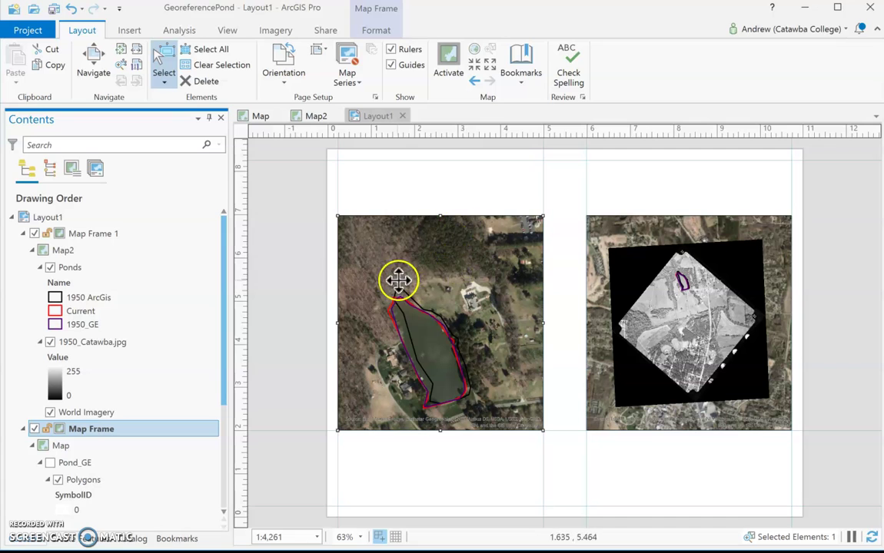
Step: Activate the current-imagery map frame, pan the map upward to centre the pond, and return to the layout with nothing selected
left_click(451, 73)
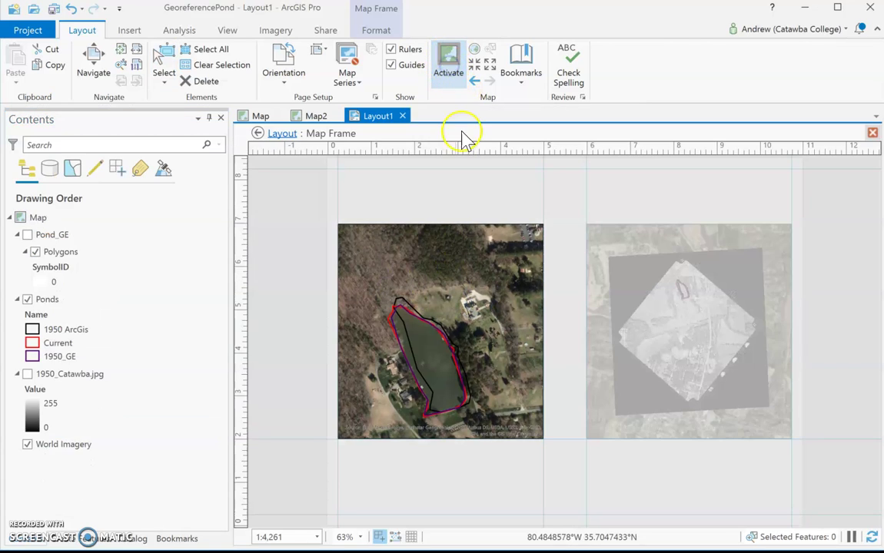
left_click_drag(461, 352, 460, 316)
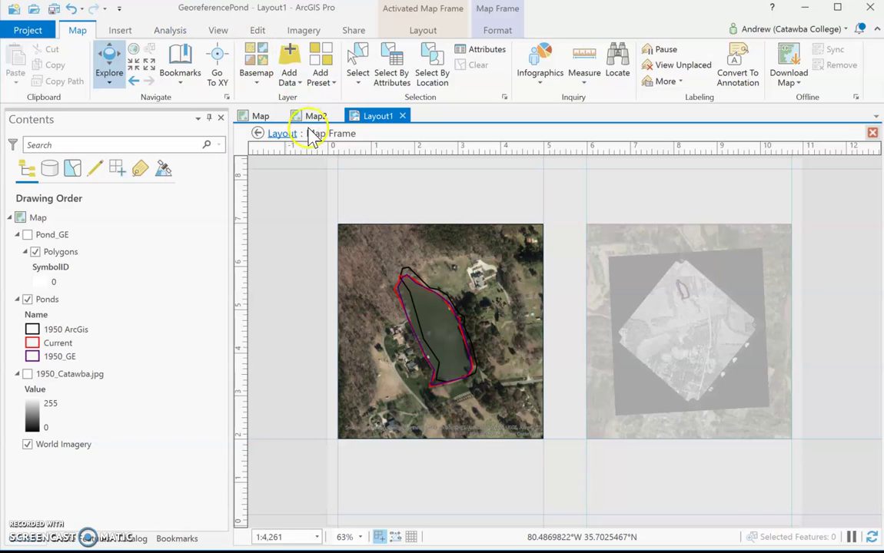
left_click(278, 142)
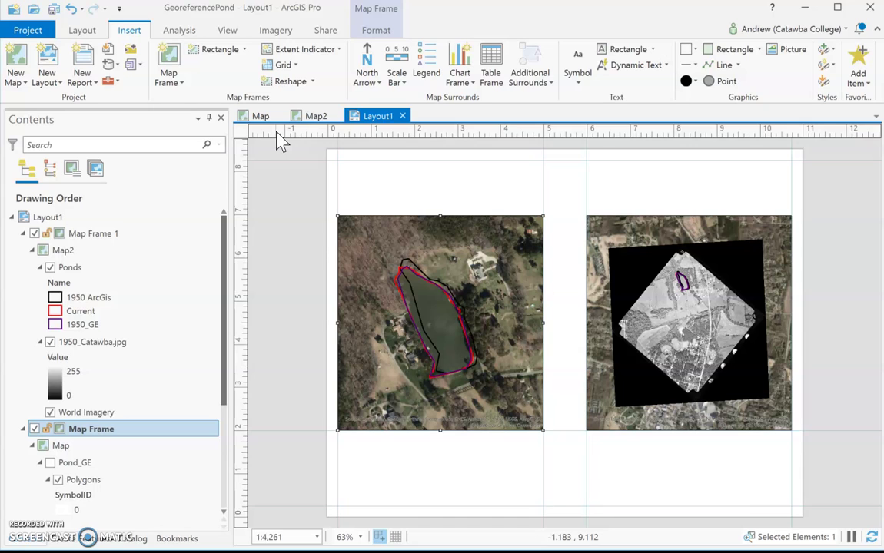
left_click(307, 204)
left_click(308, 202)
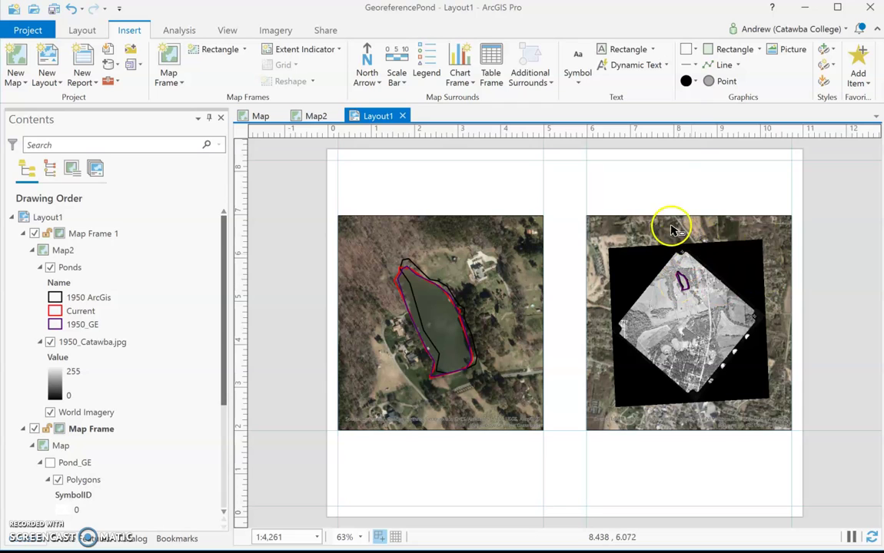
Step: Make Map2's frame the active one and zoom it in by three fixed increments to a scale of 1:15,407
left_click(64, 252)
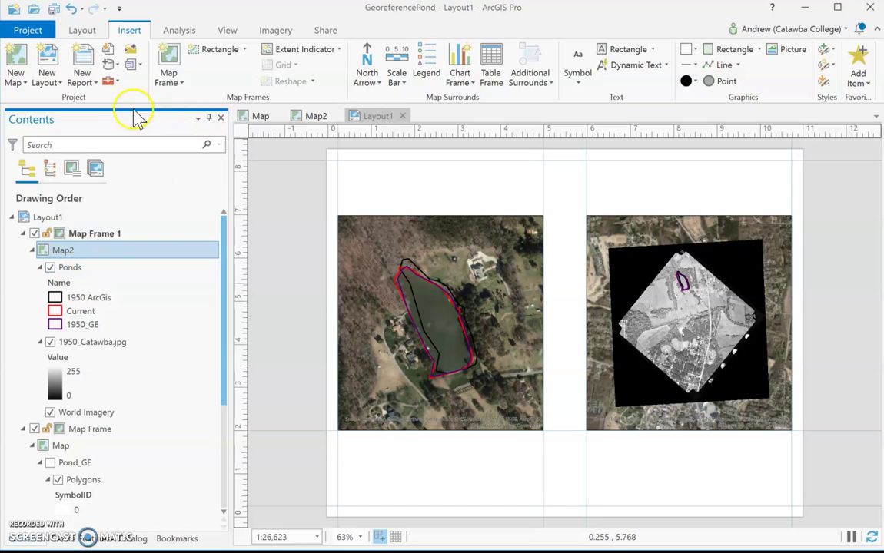
left_click(85, 32)
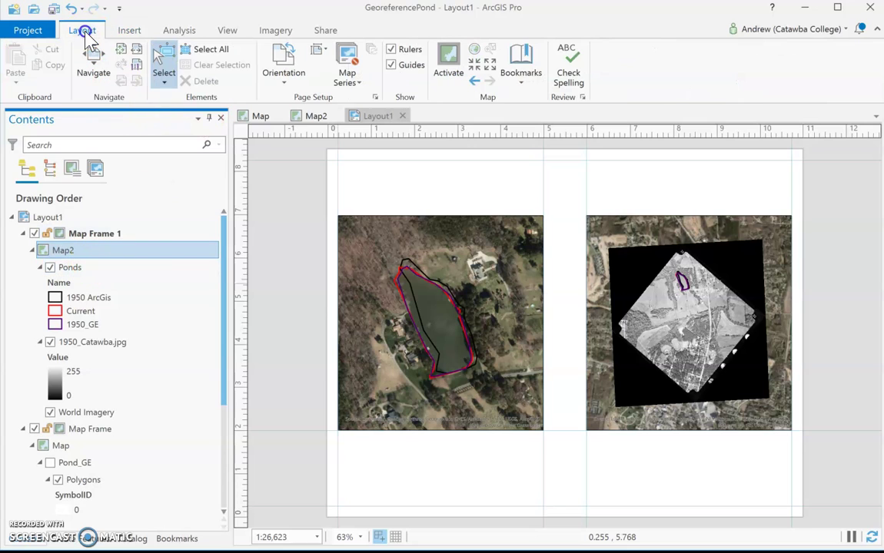
left_click(477, 64)
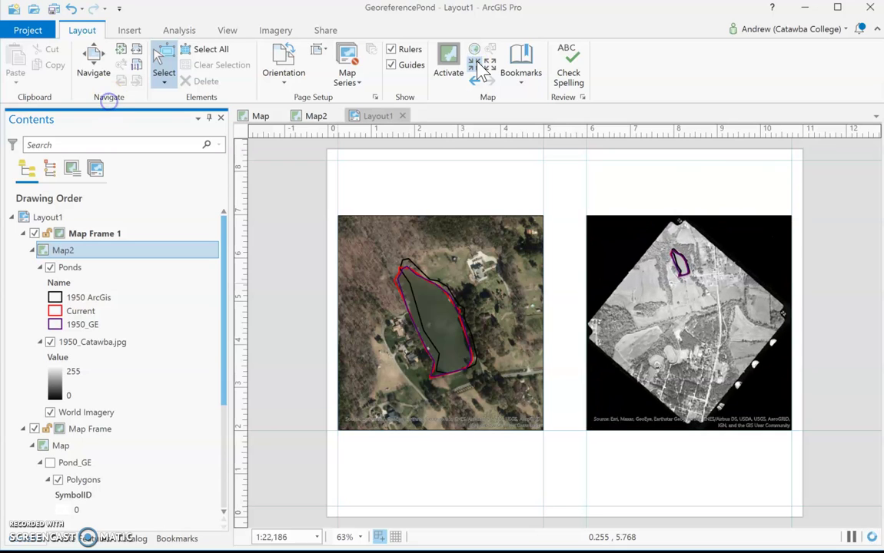
left_click(476, 65)
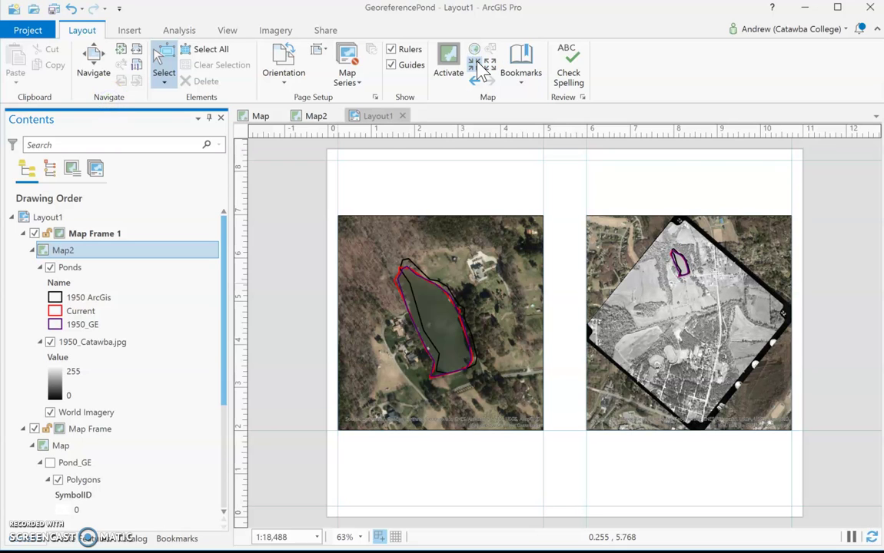
left_click(477, 64)
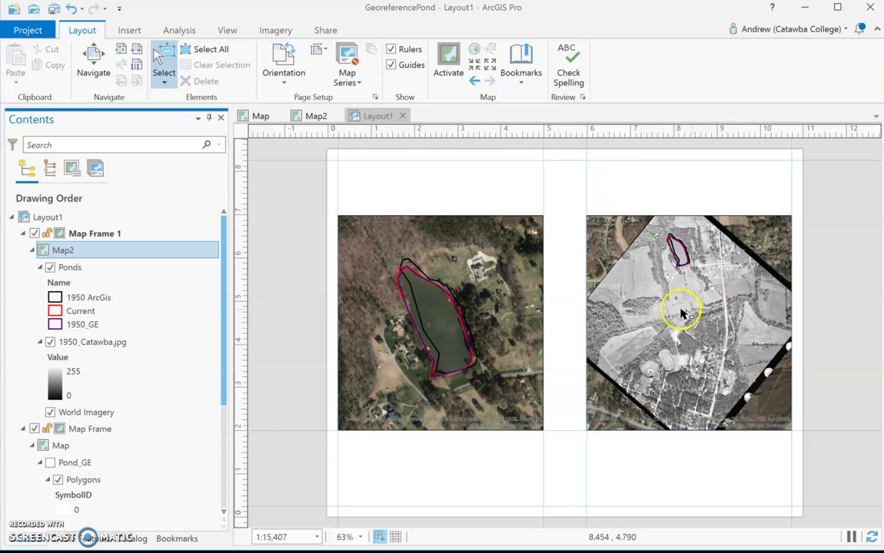
Step: Activate the Map2 frame, pan the 1950 photo slightly downward to bring the pond further into the frame, and return to the layout
left_click(449, 62)
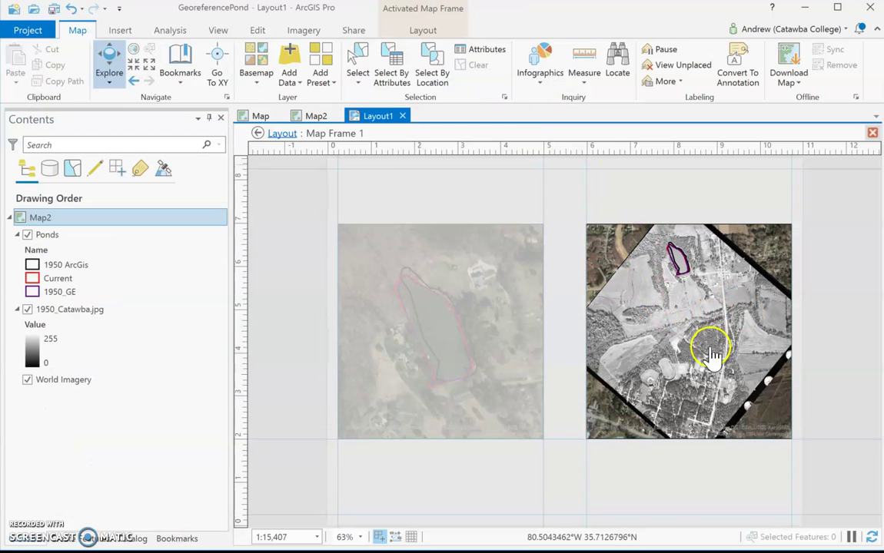
left_click_drag(699, 355, 700, 374)
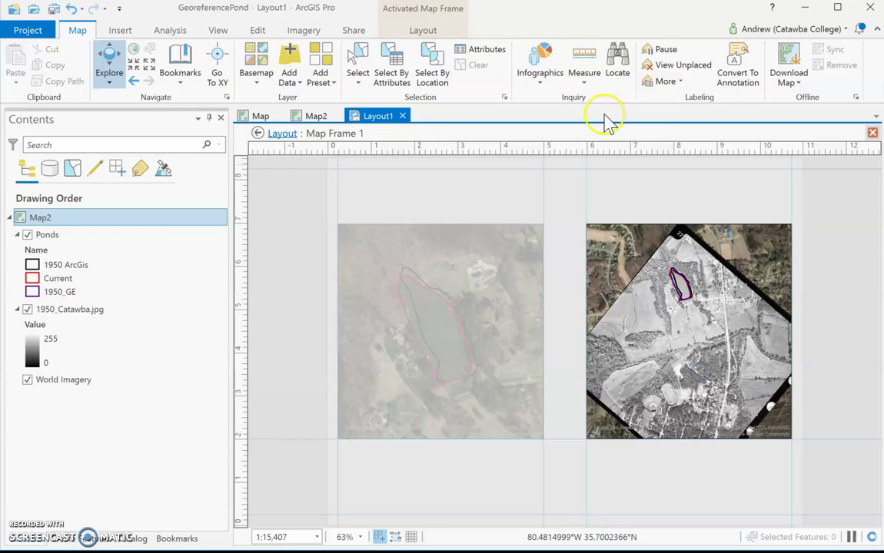
left_click(283, 135)
left_click(308, 200)
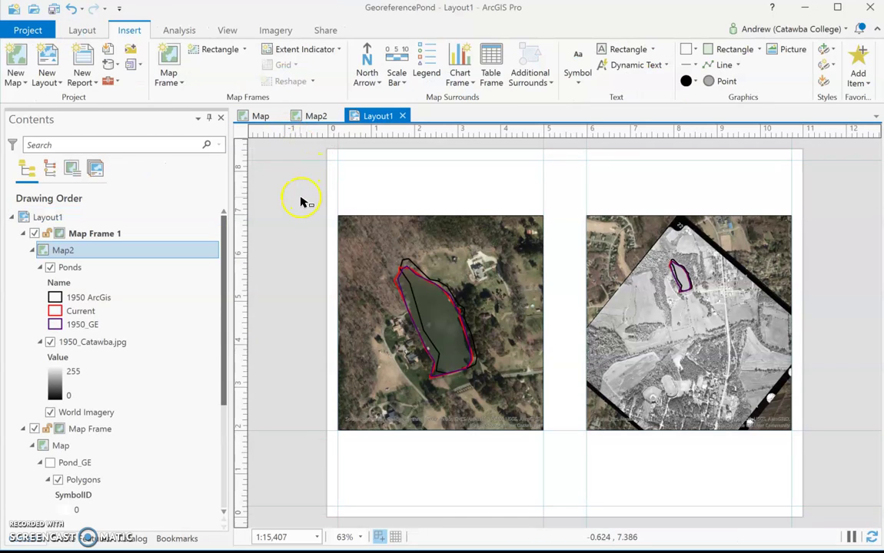